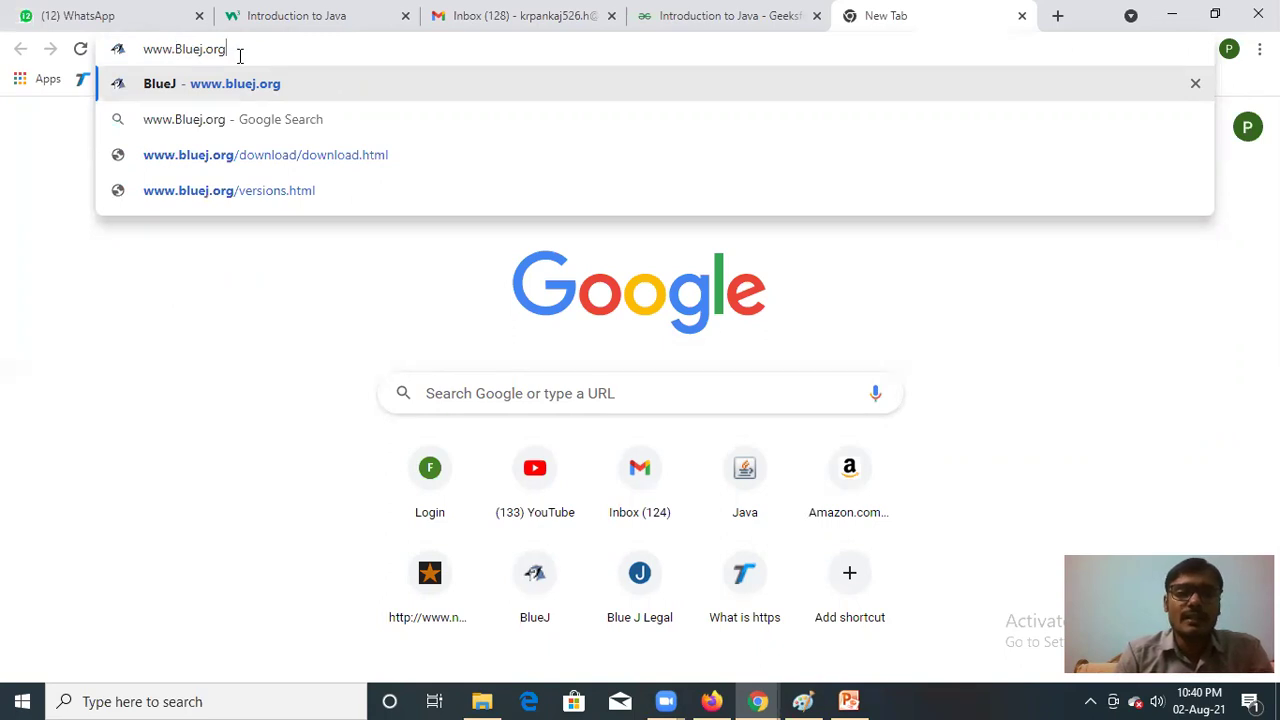
key("Return")
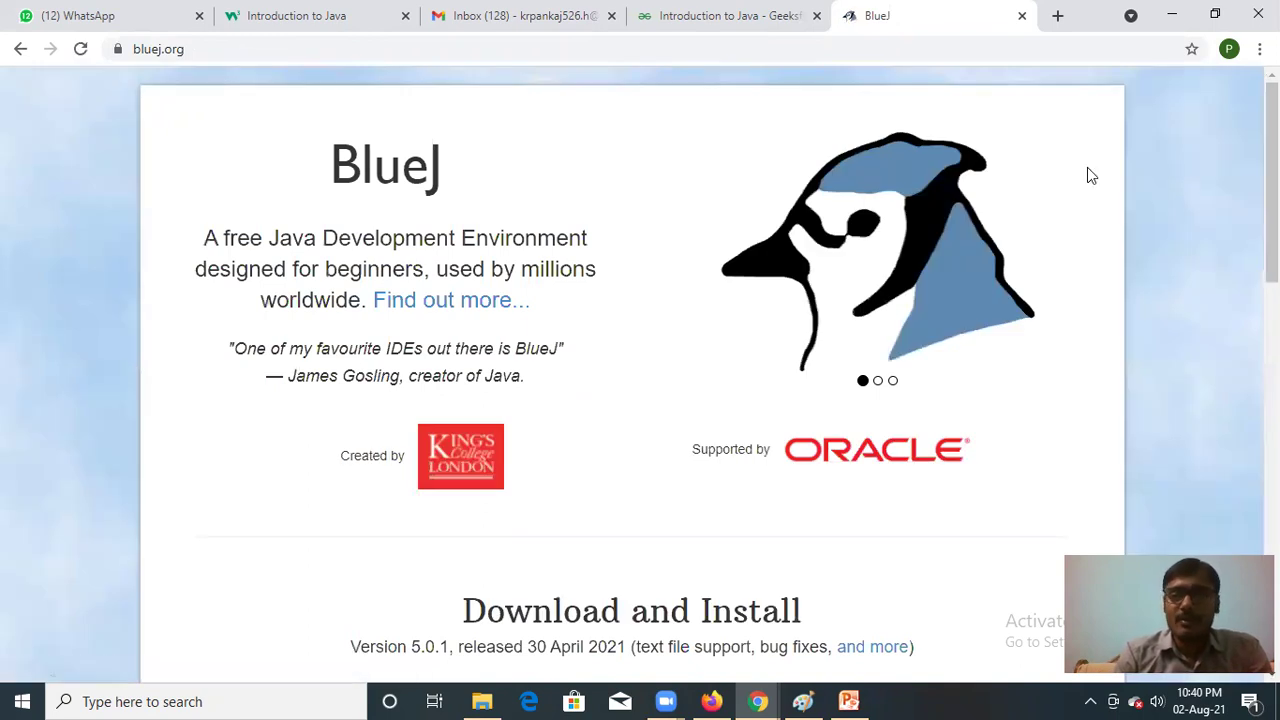
scroll(640, 374, "down", 2)
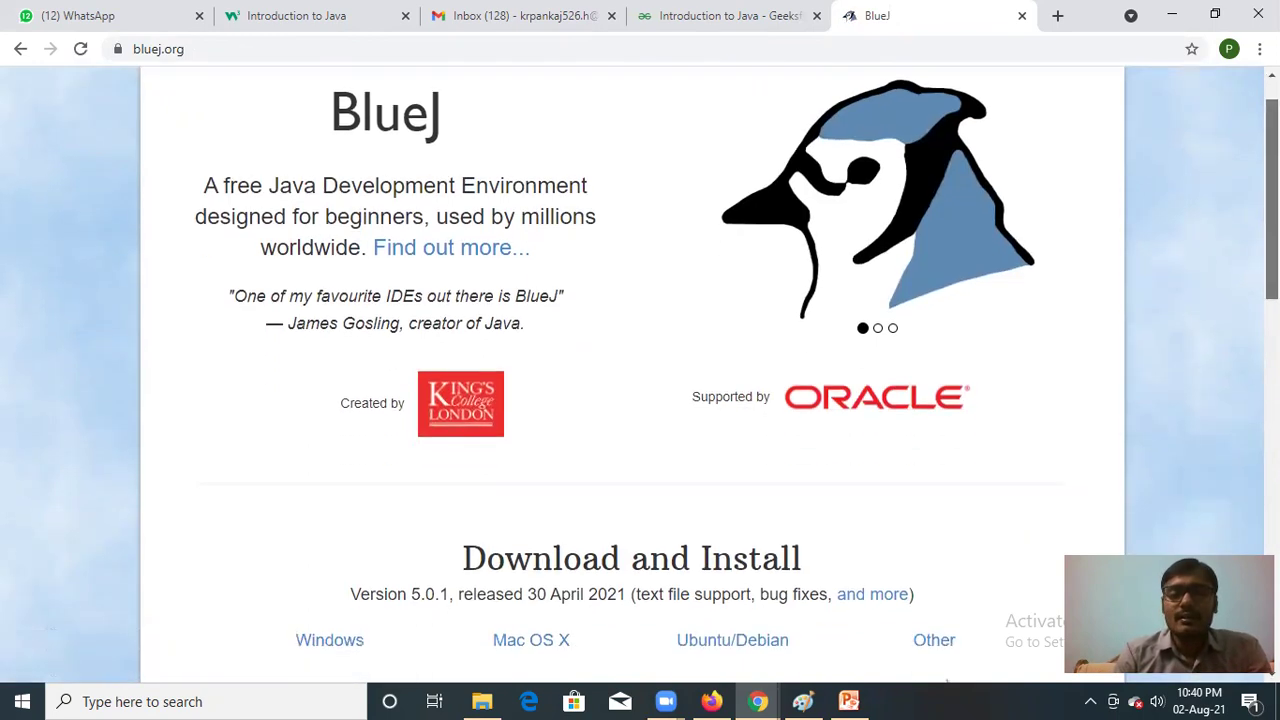
scroll(640, 377, "down", 4)
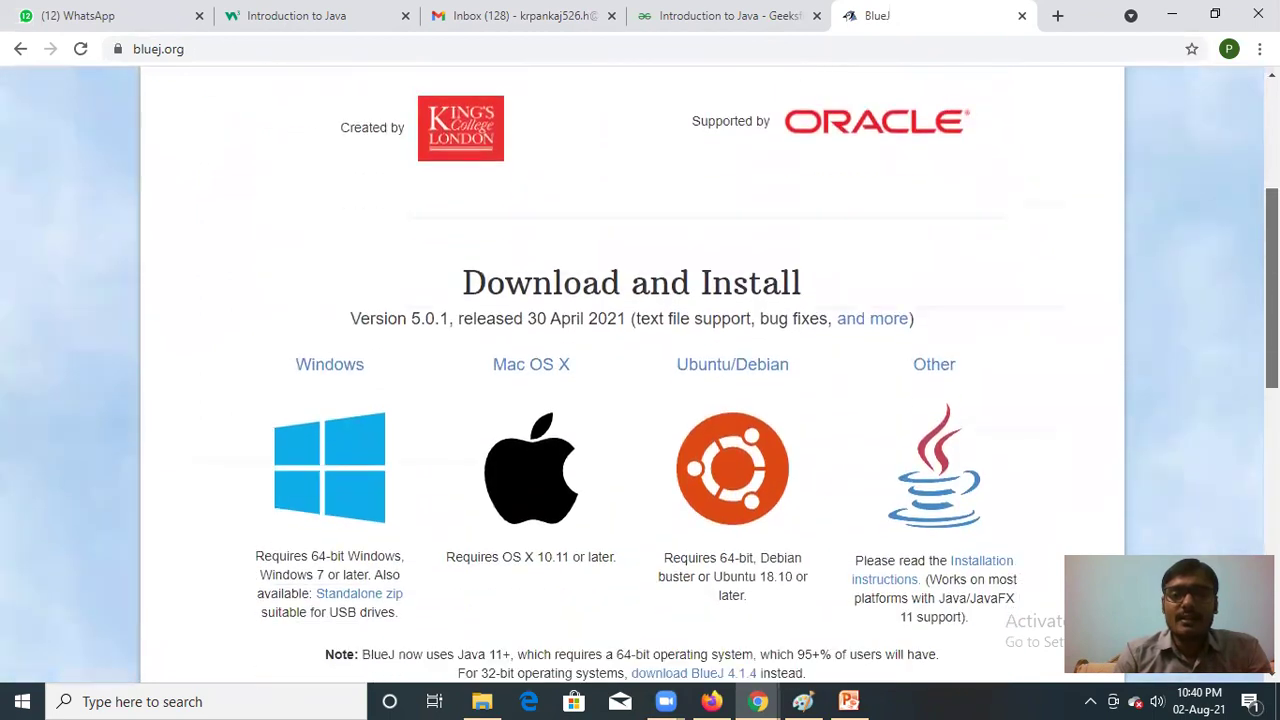
scroll(640, 377, "down", 8)
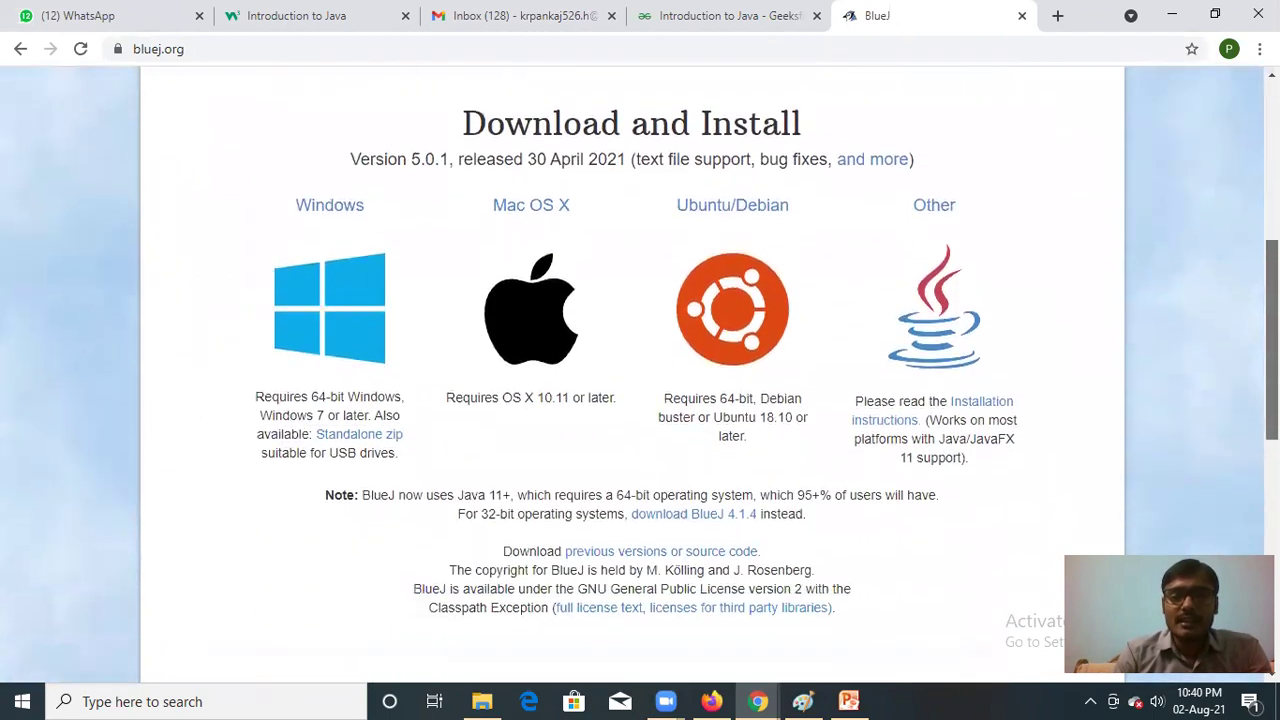
scroll(640, 377, "up", 2)
scroll(640, 377, "up", 9)
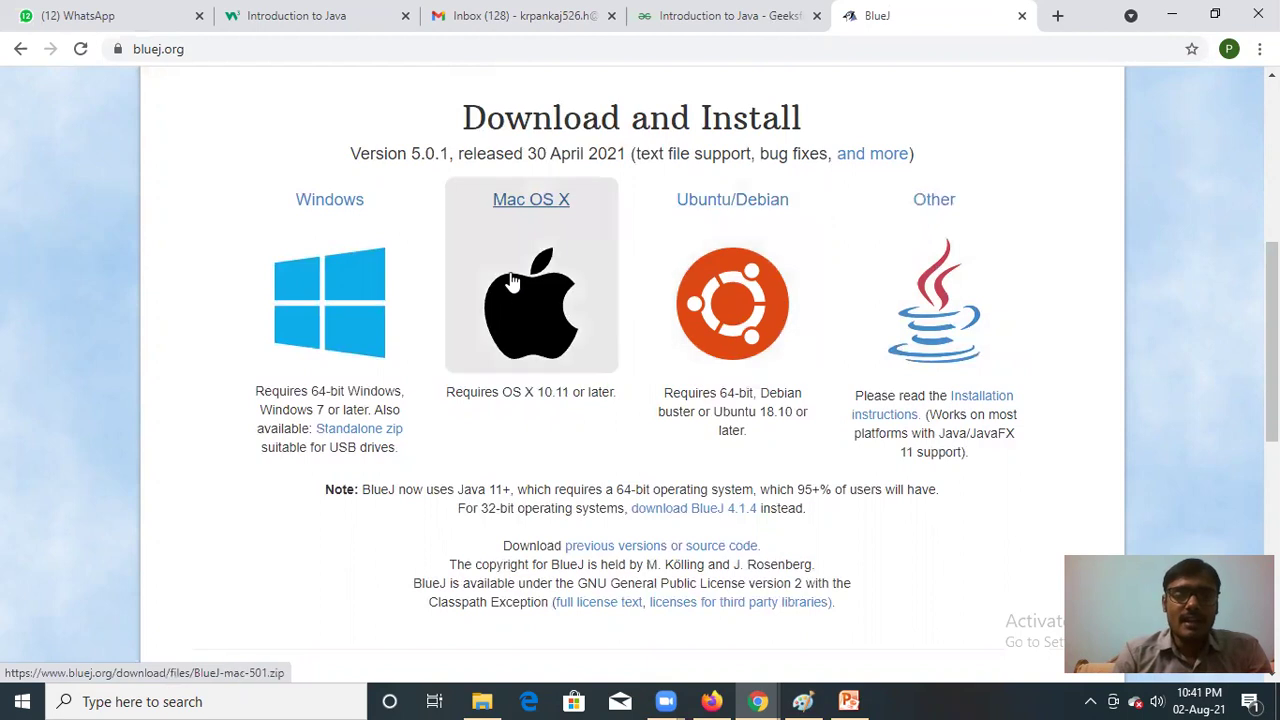
Step: Download the Windows version of BlueJ and save the installer to the Desktop as BlueJ-windows-501.msi
left_click(352, 311)
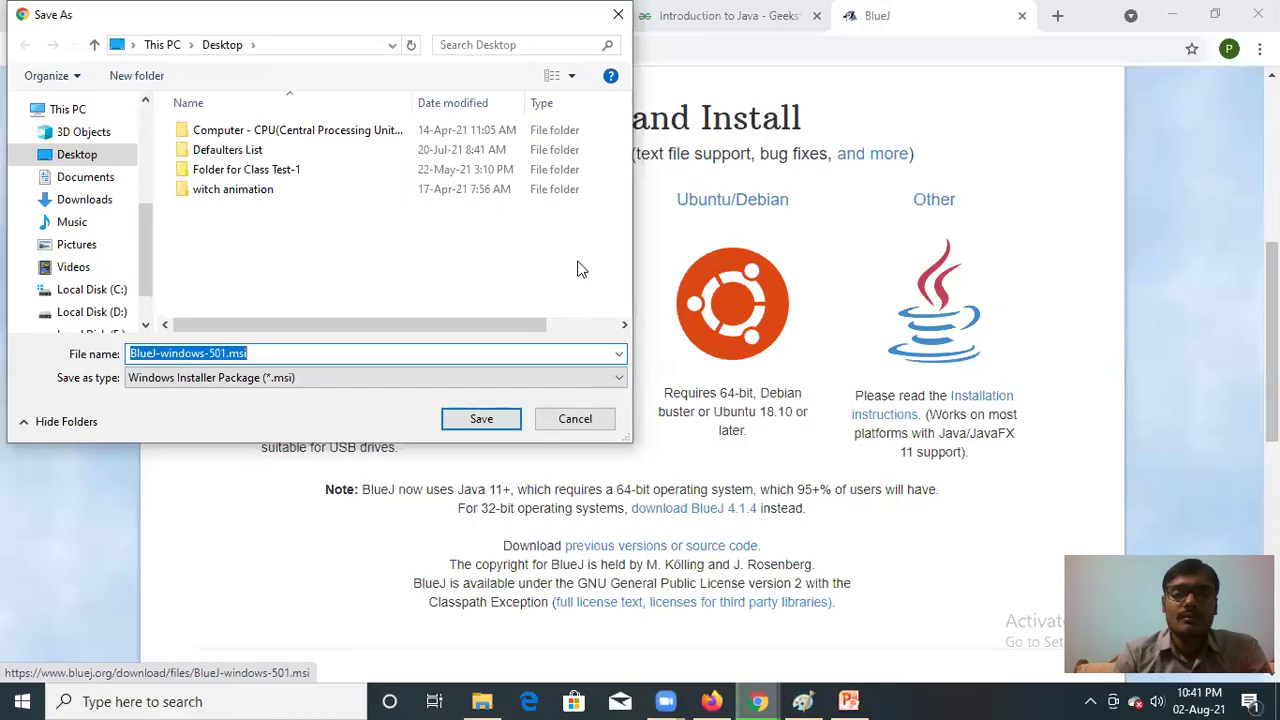
left_click(577, 268)
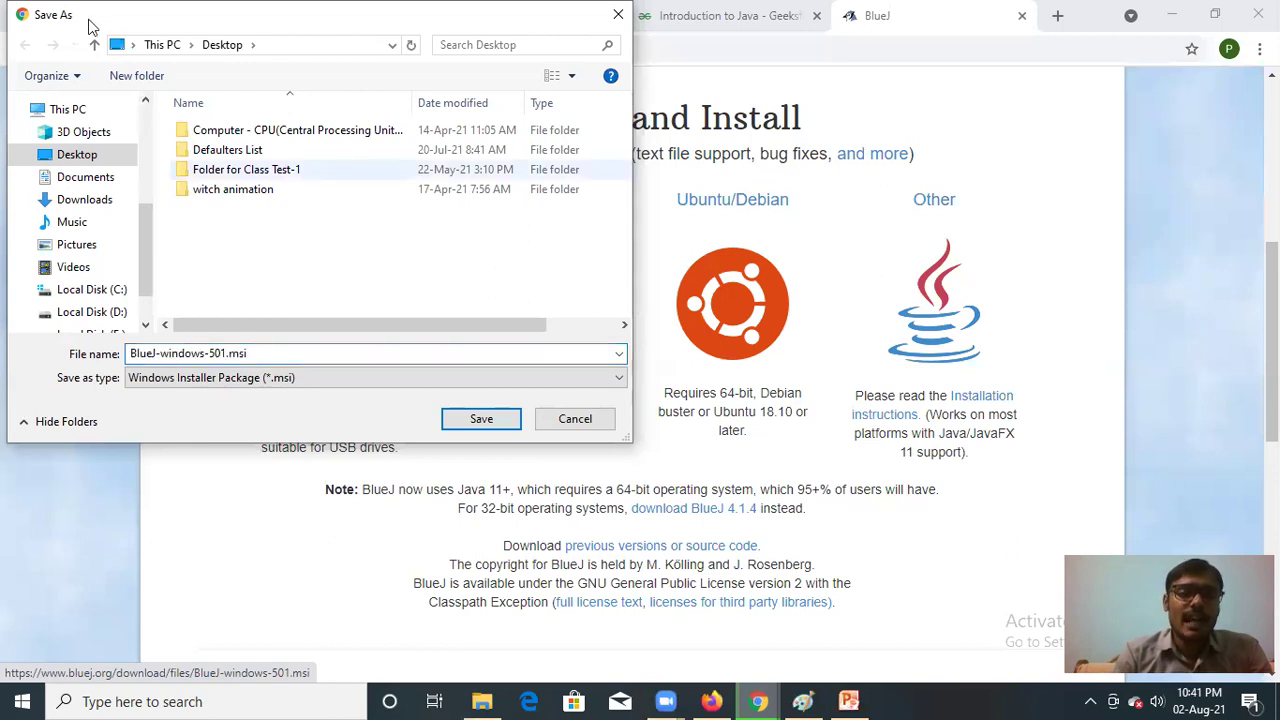
left_click_drag(88, 24, 103, 51)
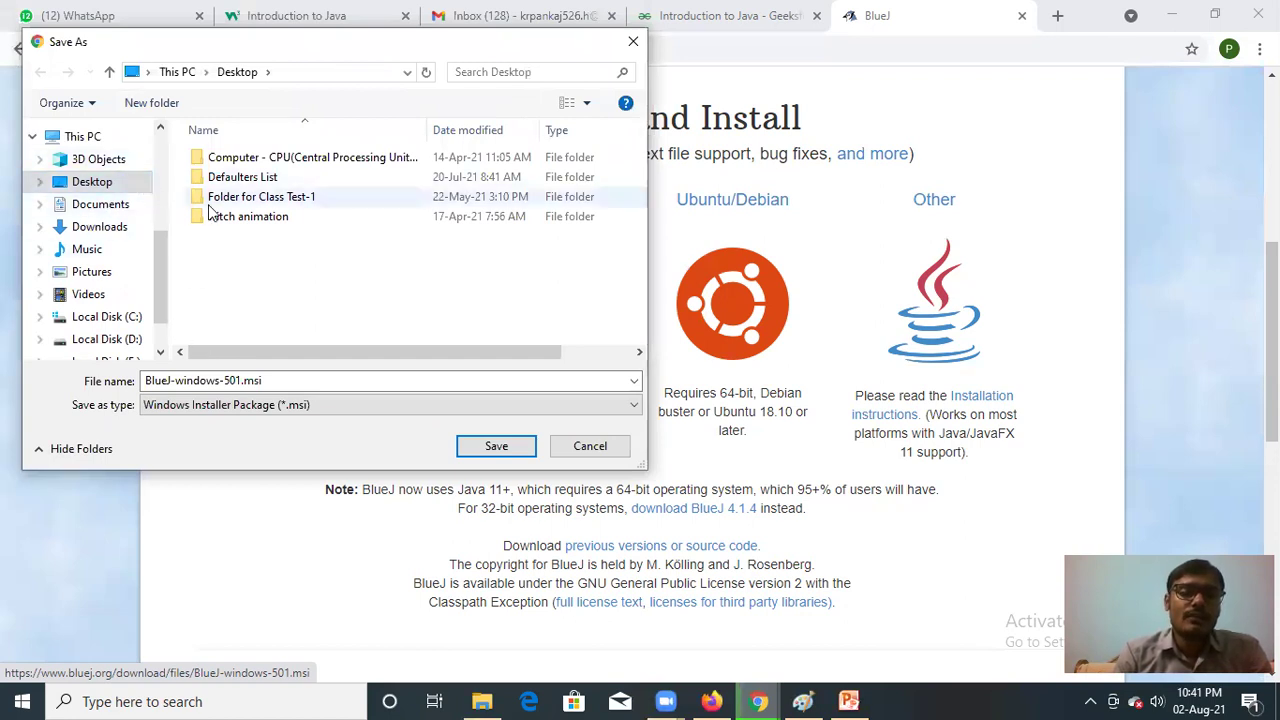
double_click(273, 381)
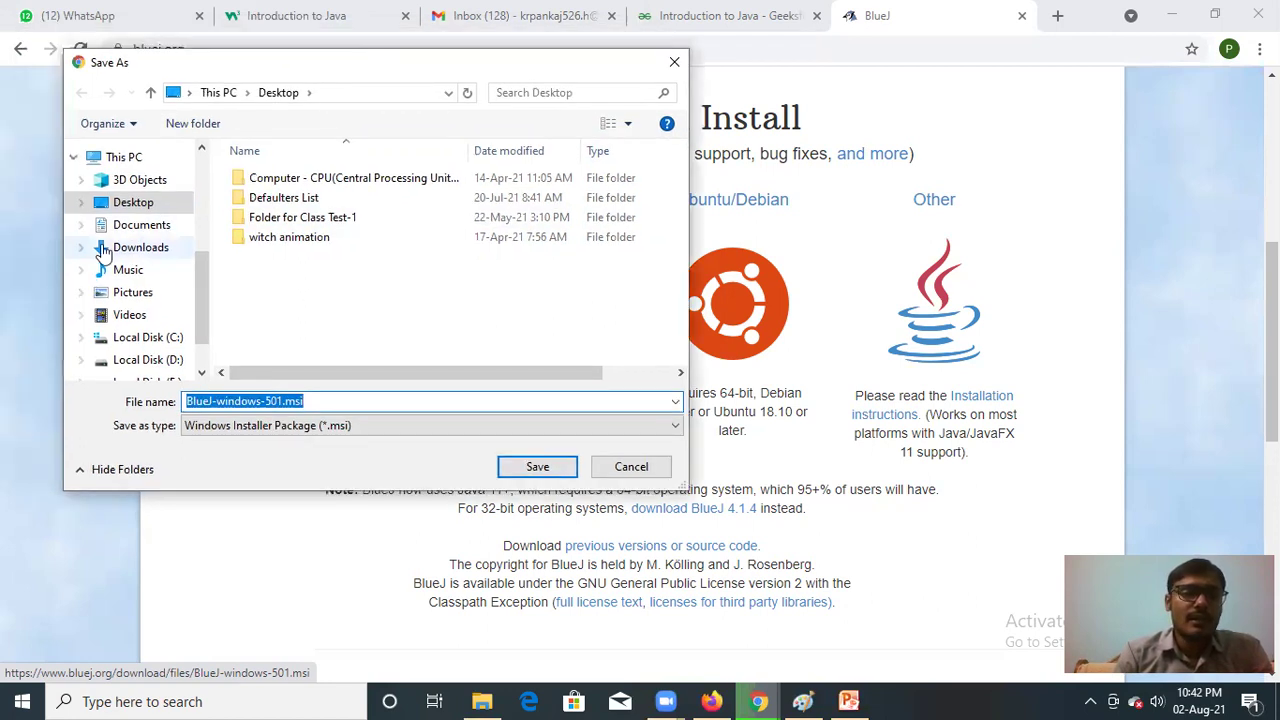
left_click(120, 205)
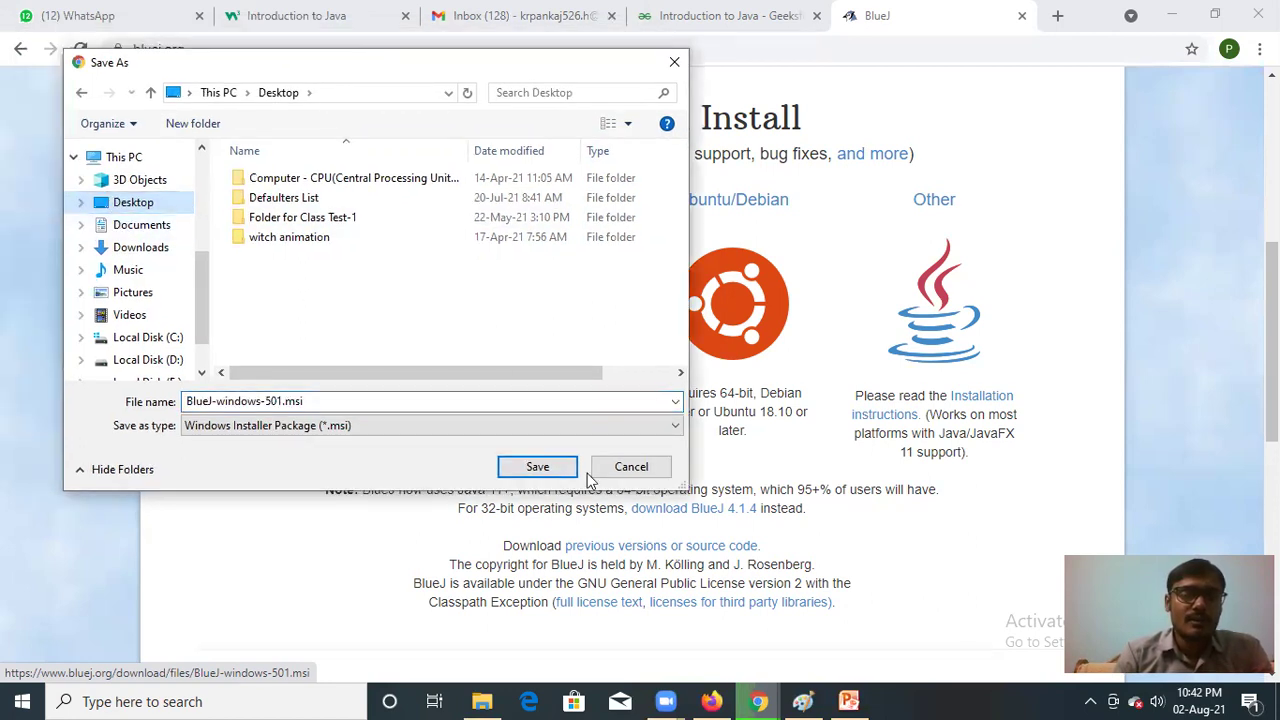
left_click(537, 467)
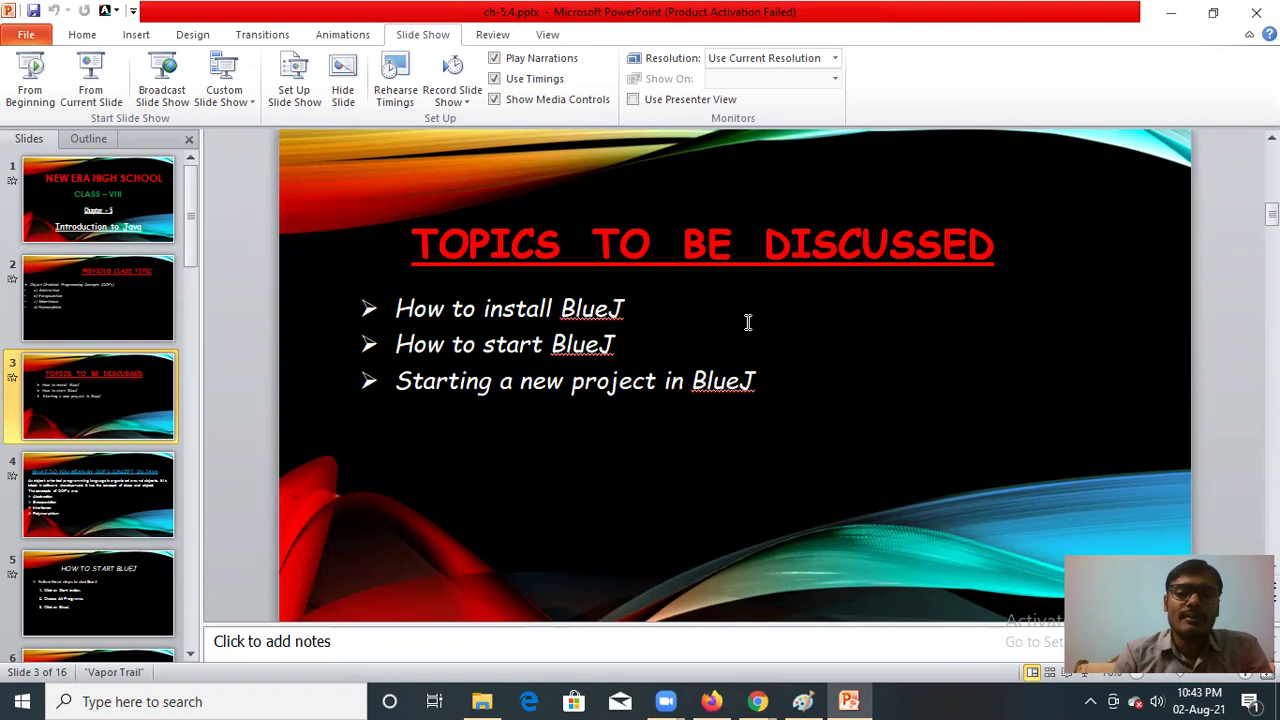
Step: Show the desktop and look up the BlueJ folder's contents in the list of installed programs
left_click(1171, 10)
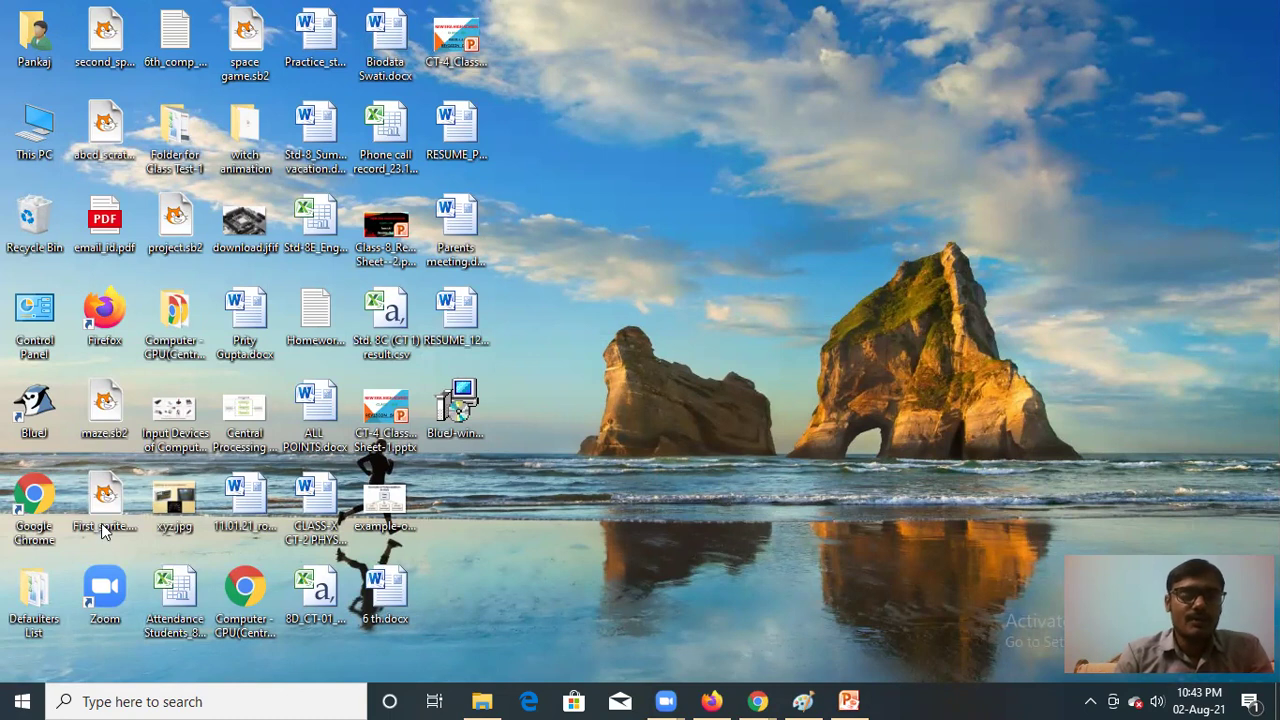
key("super")
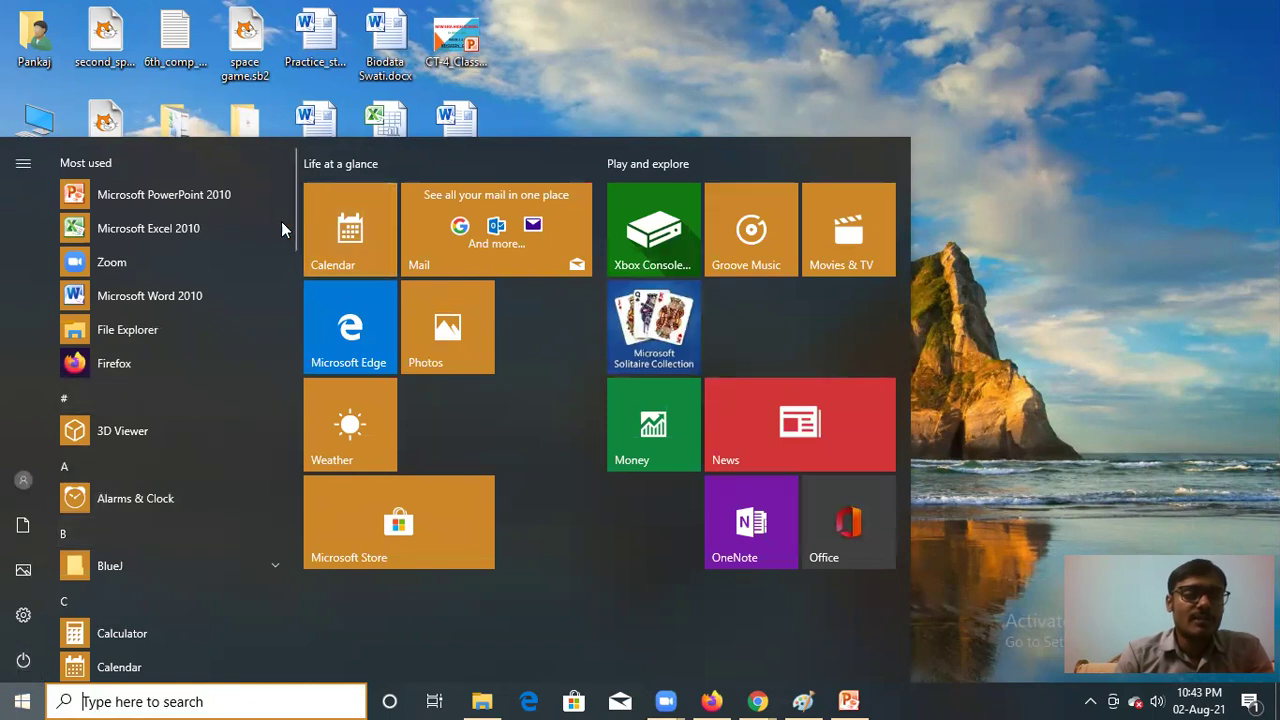
scroll(287, 296, "down", 3)
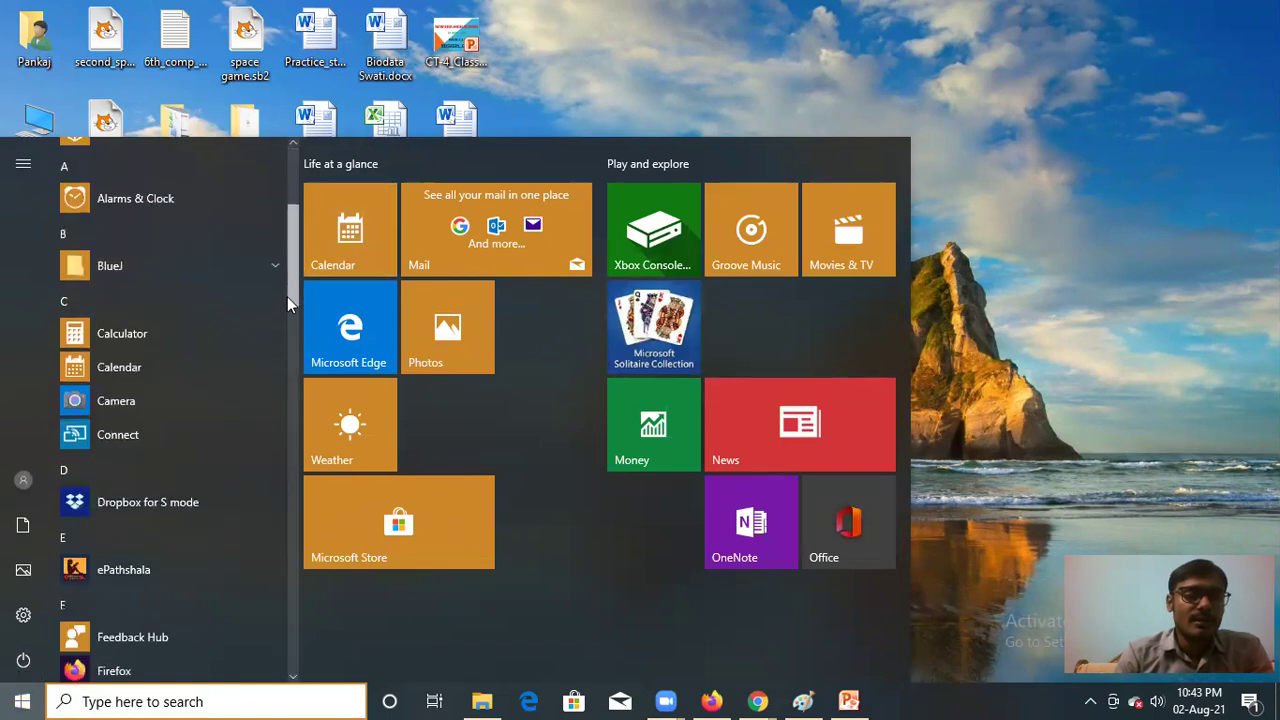
scroll(285, 362, "down", 4)
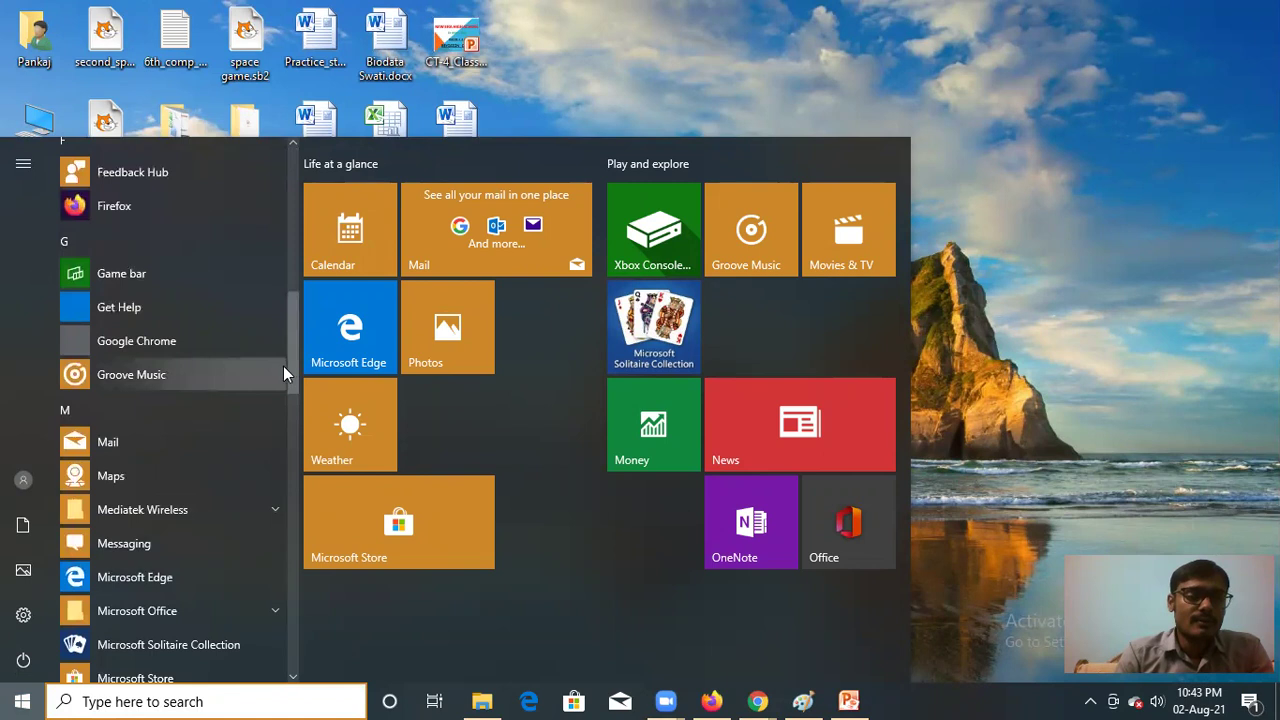
mouse_move(291, 352)
left_mouse_down()
mouse_move(285, 662)
mouse_move(302, 503)
mouse_move(291, 334)
mouse_move(302, 248)
left_mouse_up()
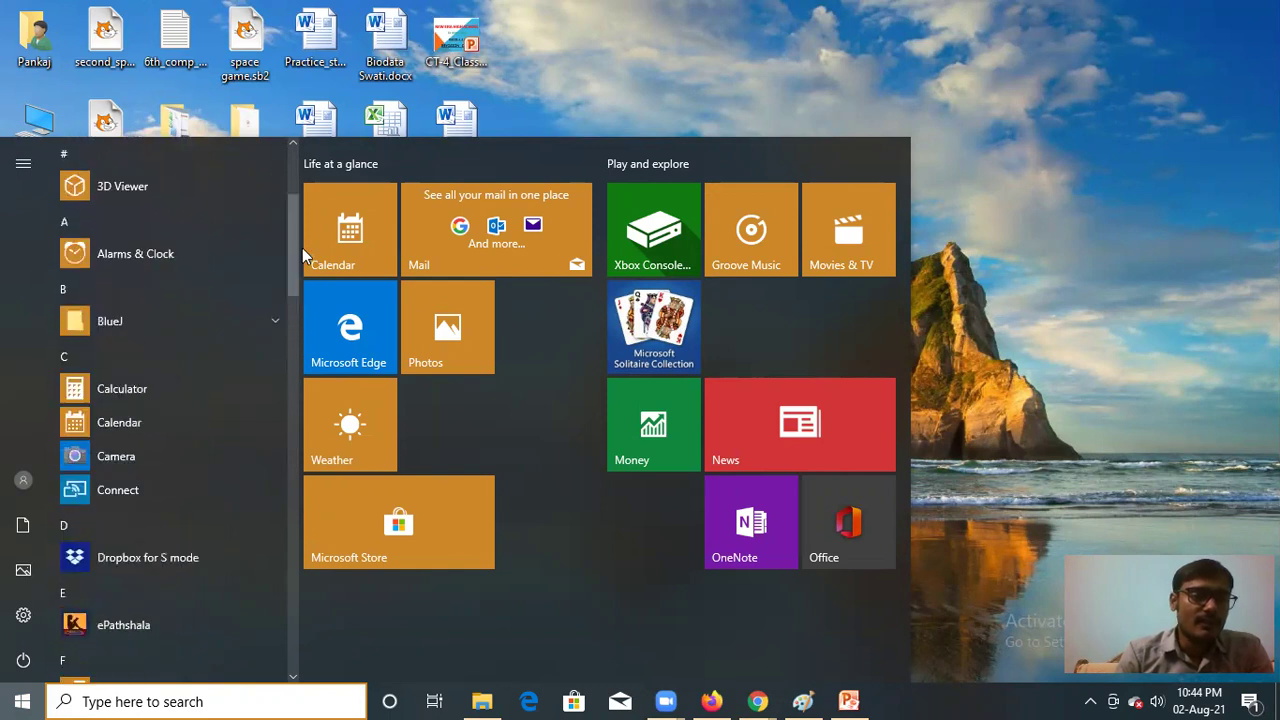
left_click(111, 314)
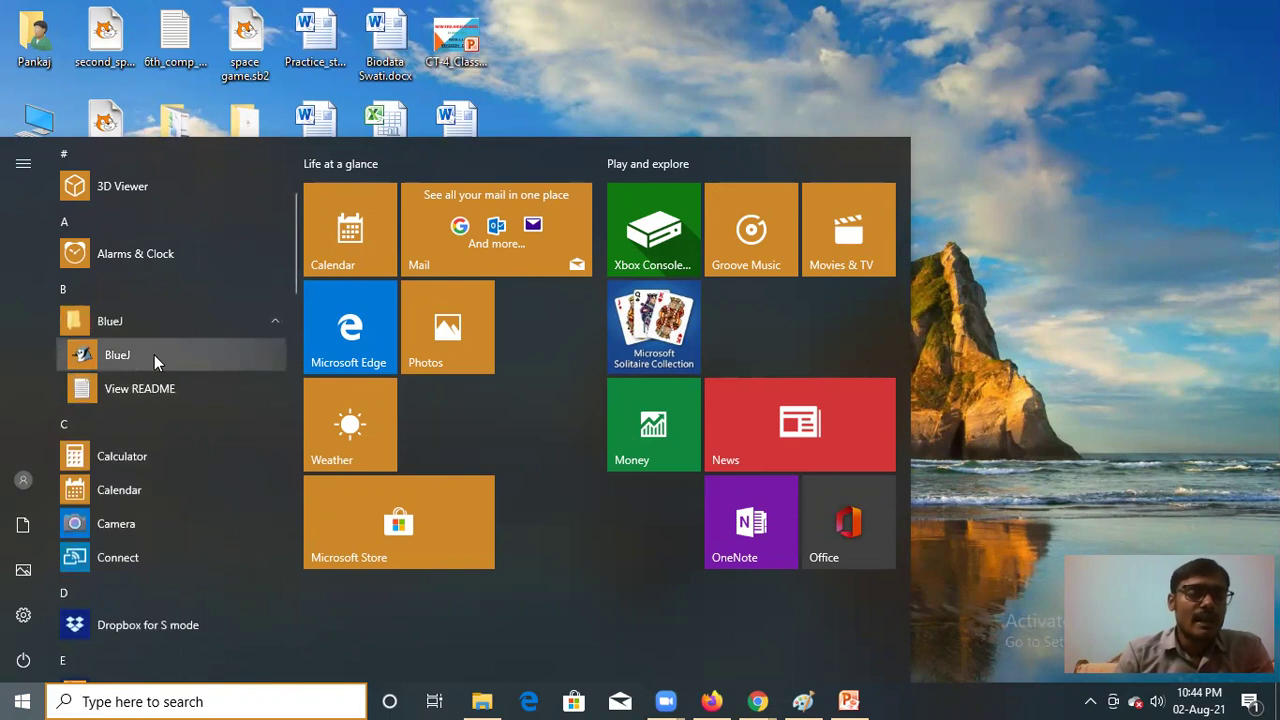
left_click(750, 87)
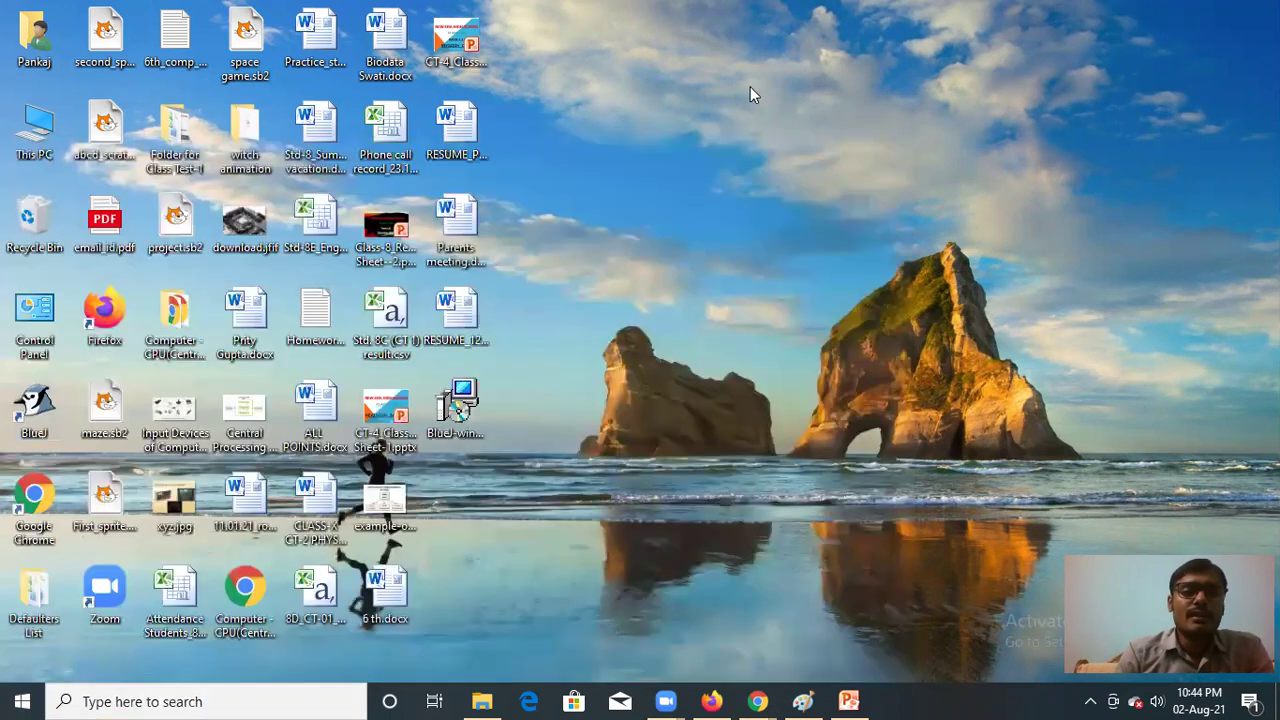
Step: Launch BlueJ from its desktop shortcut and check the list of topics in the PowerPoint presentation
double_click(45, 400)
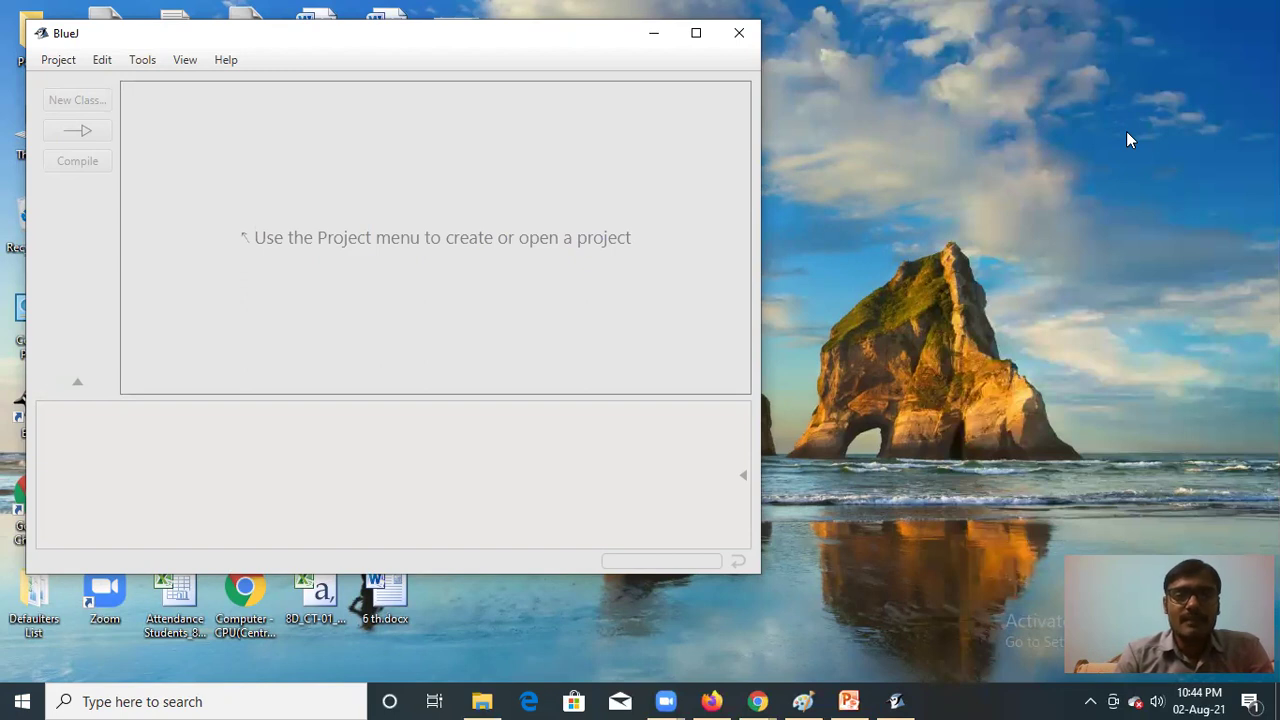
left_click(848, 701)
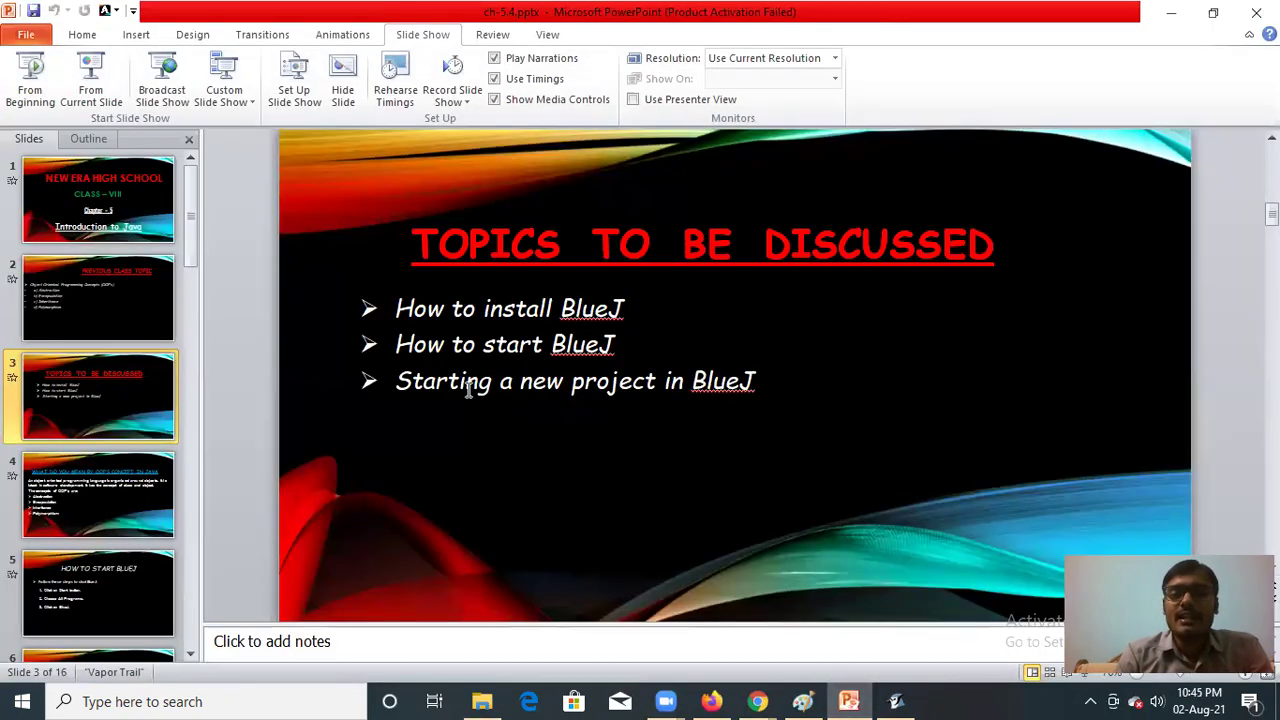
left_click(1171, 12)
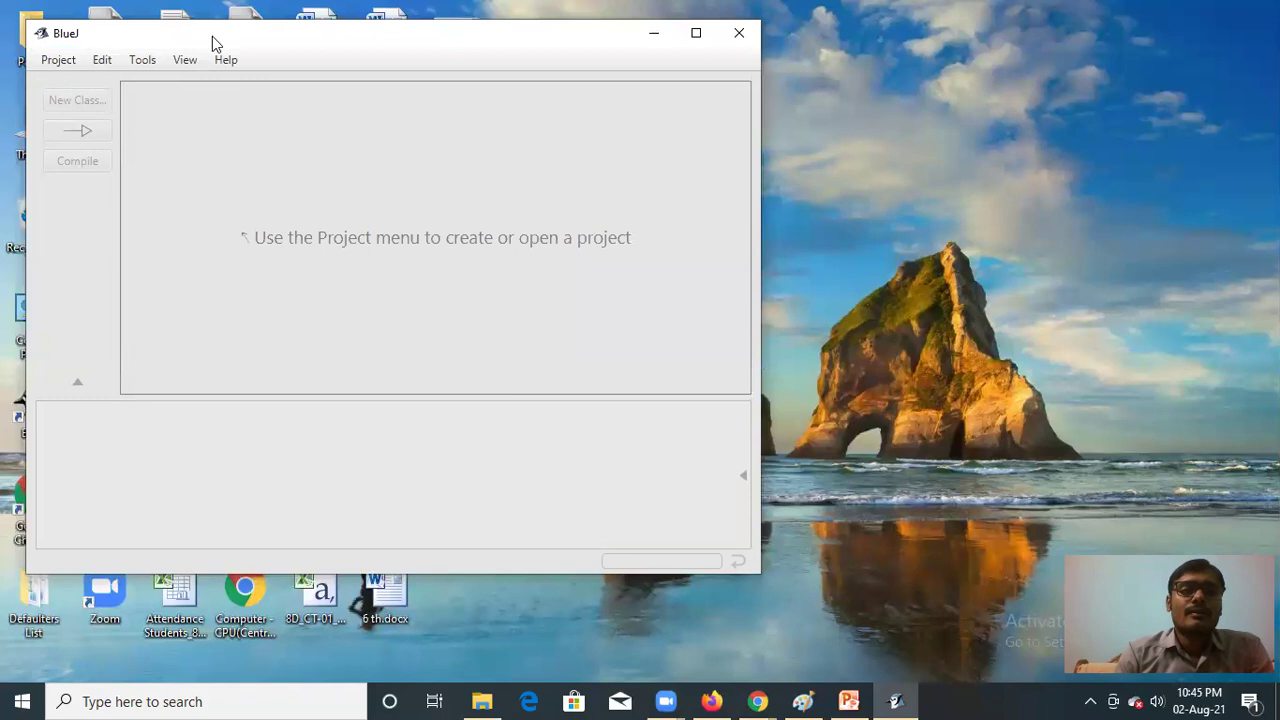
Step: Create a new BlueJ project named Addition in the D:\ location
left_click(61, 68)
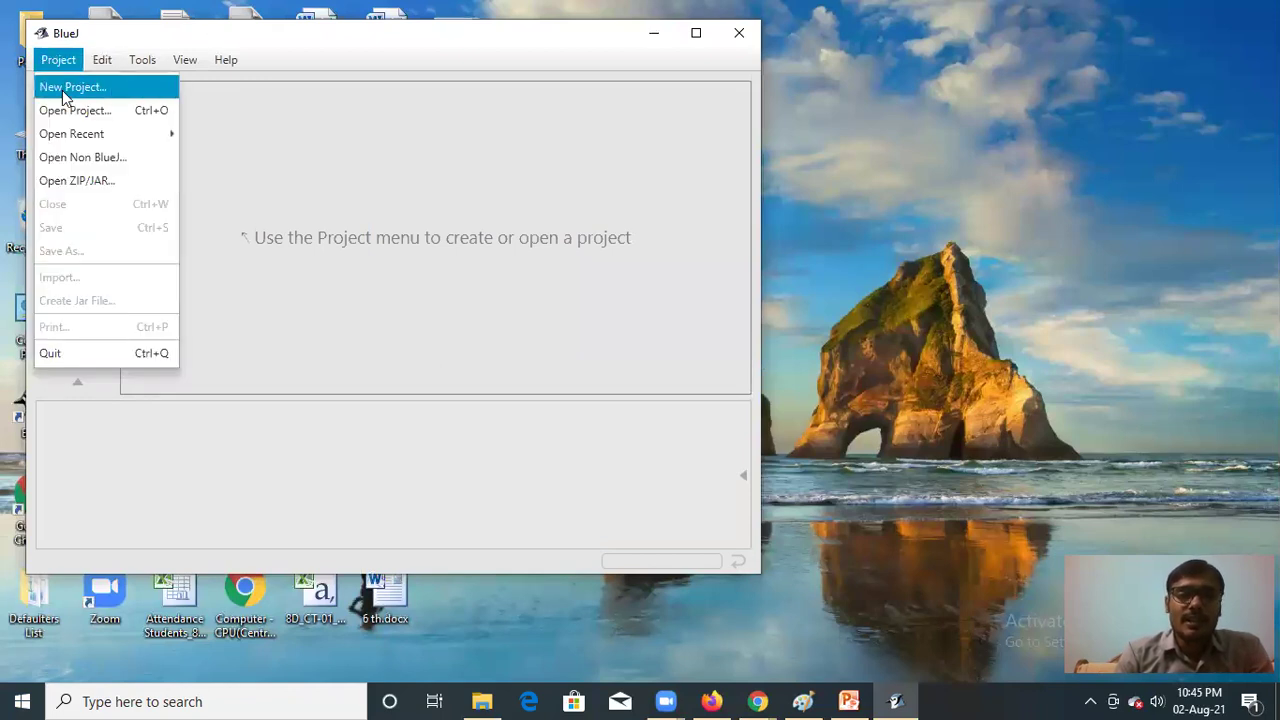
left_click(64, 90)
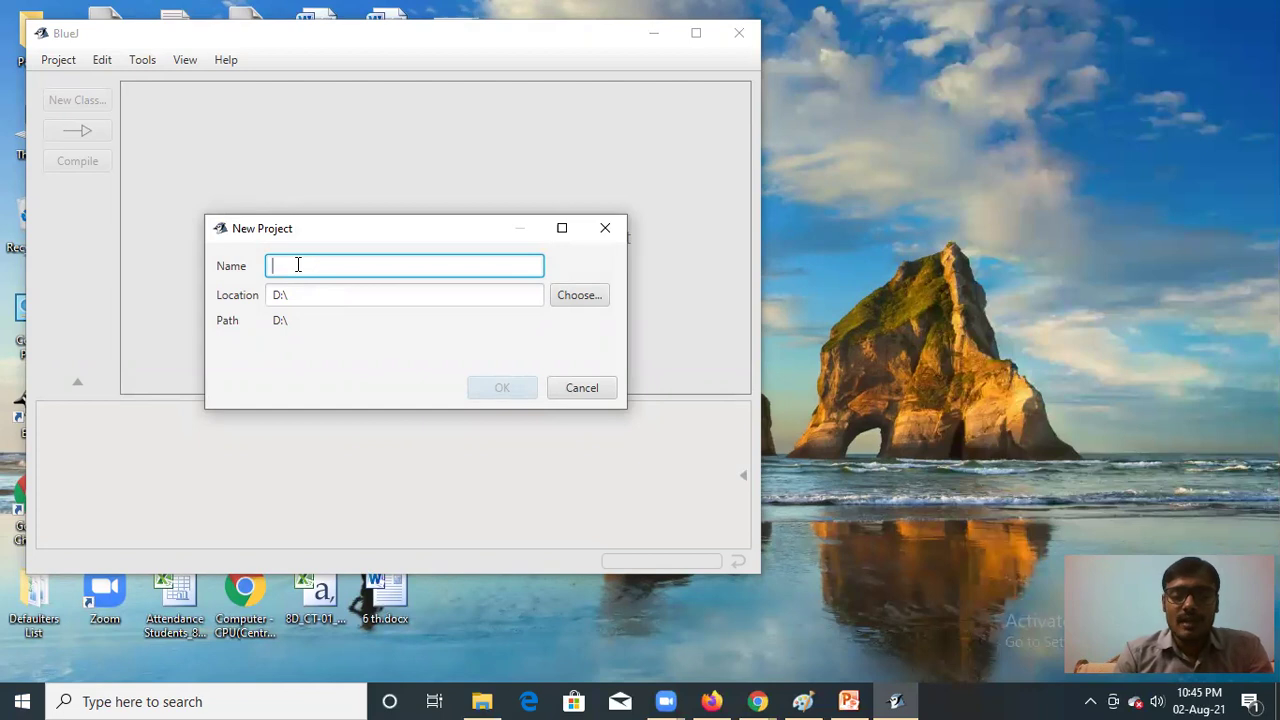
type("A")
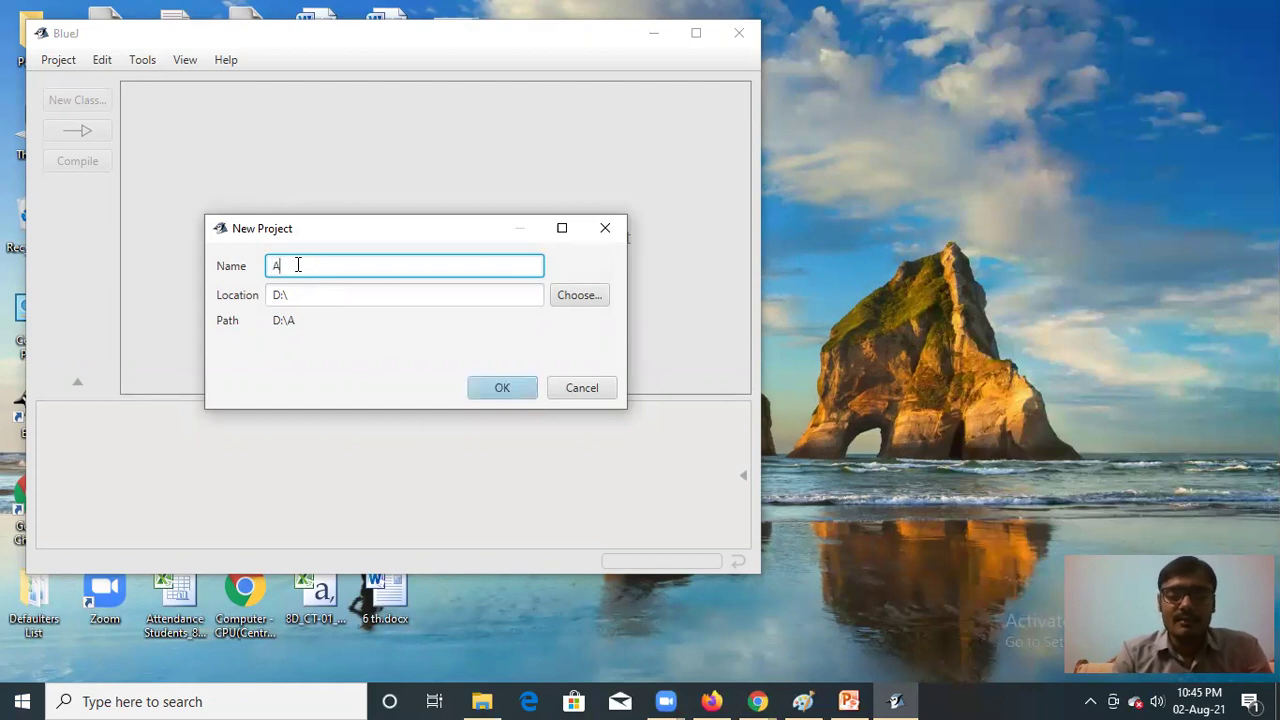
type("ddition")
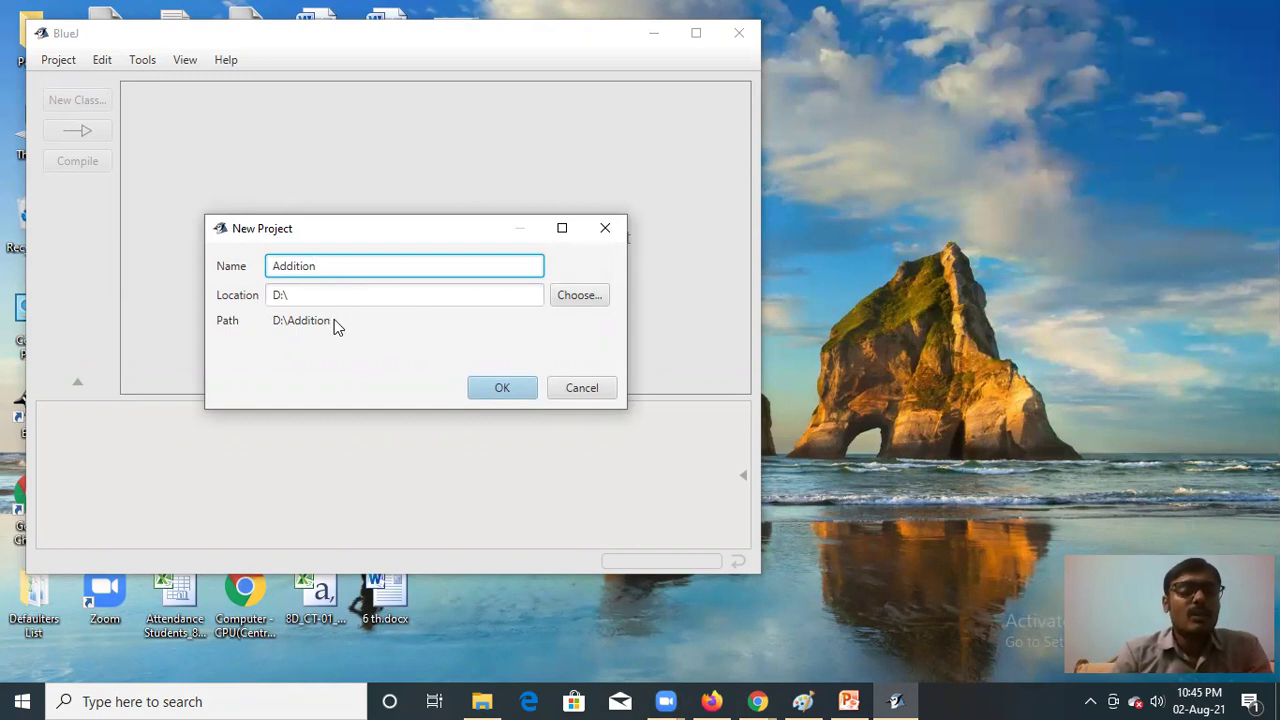
left_click(525, 390)
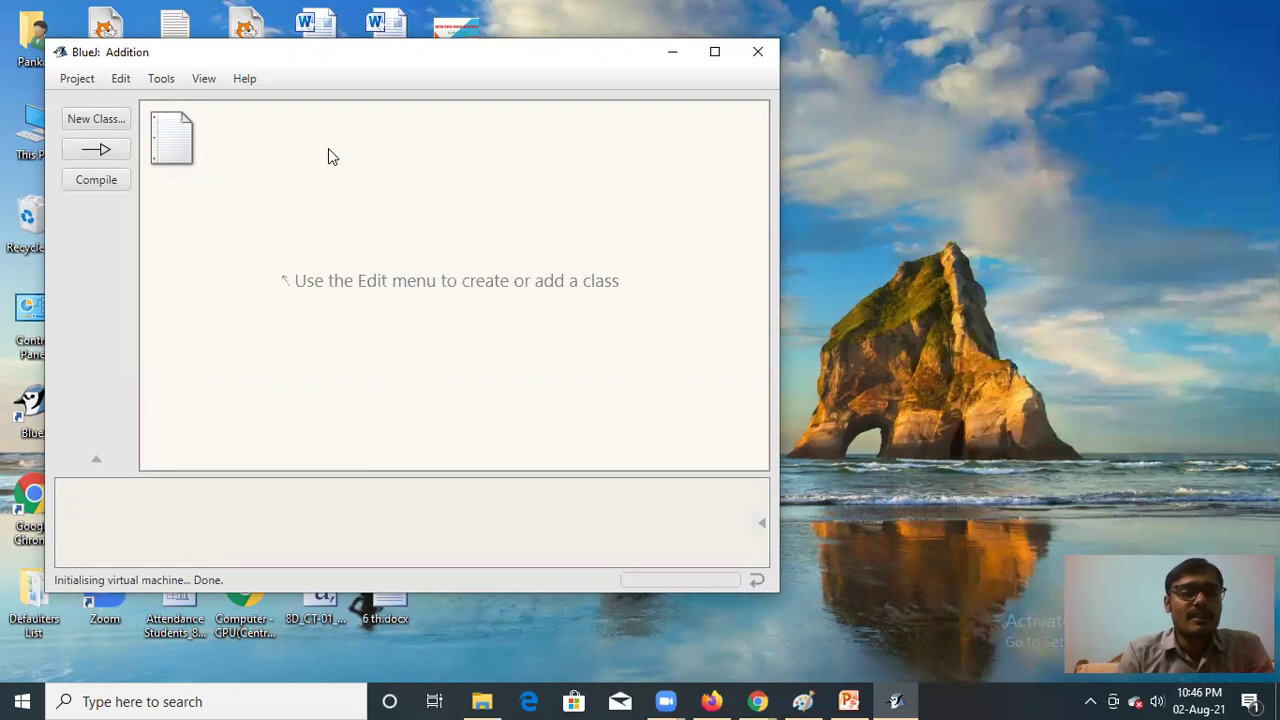
Step: Add a new Java class named add_1 to the Addition project, with Class as its type
left_click(96, 119)
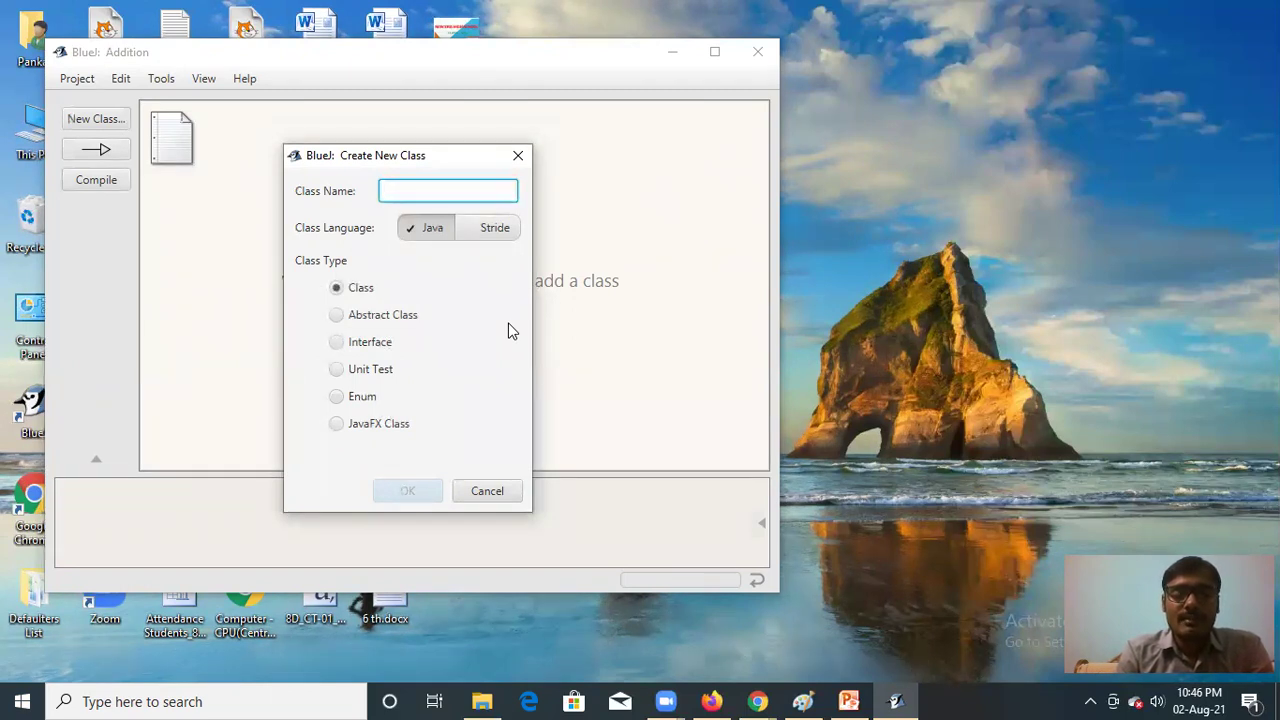
type("add")
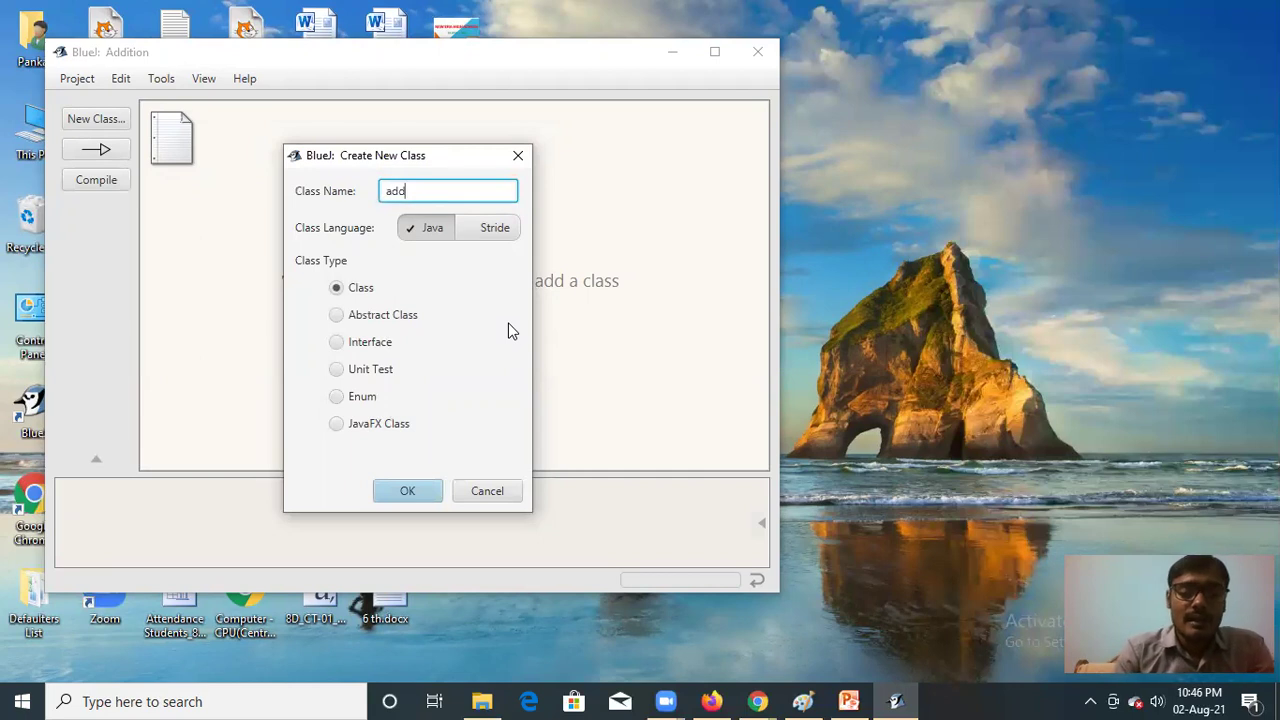
type("_1")
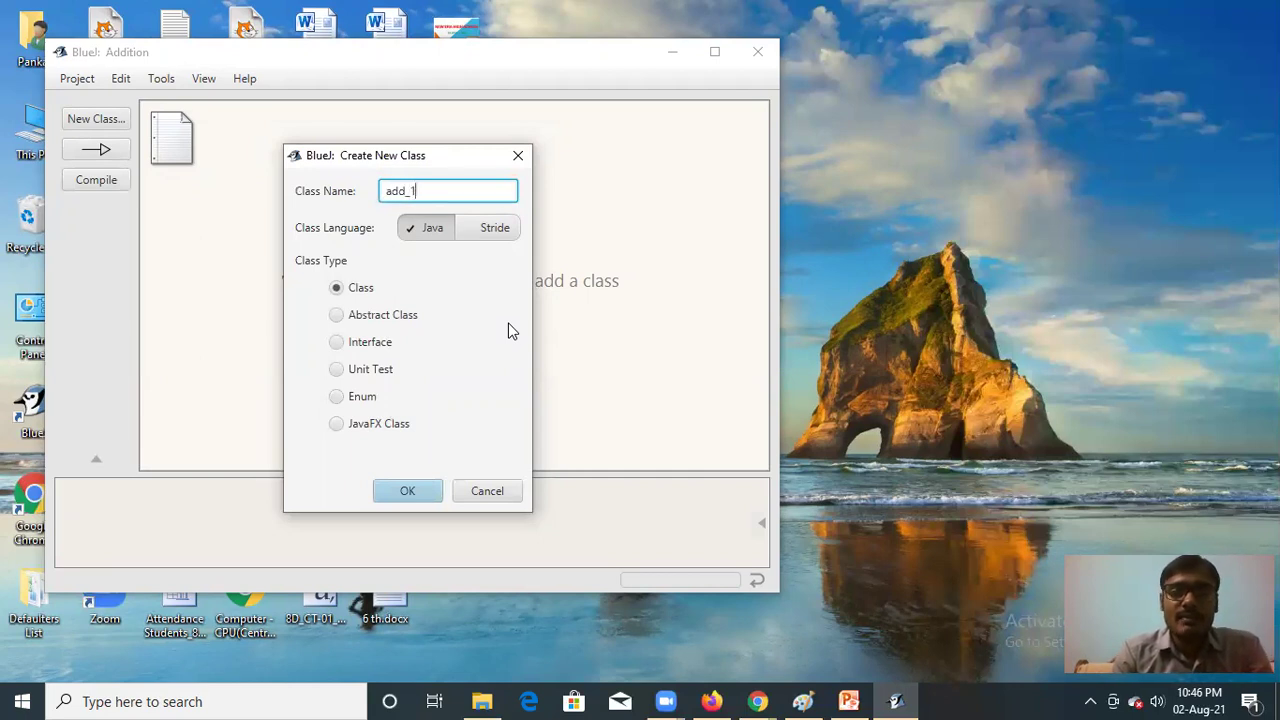
left_click(423, 493)
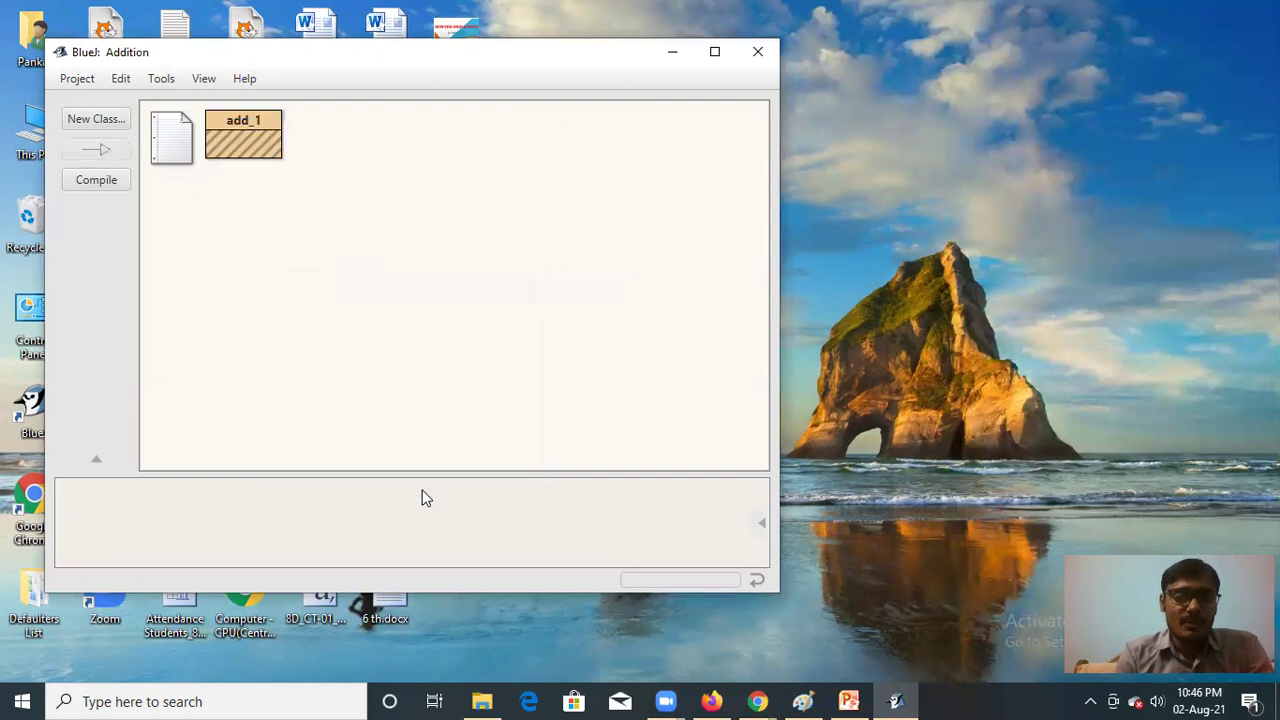
Step: Open the source code of the add_1 class in the editor
left_click(238, 140)
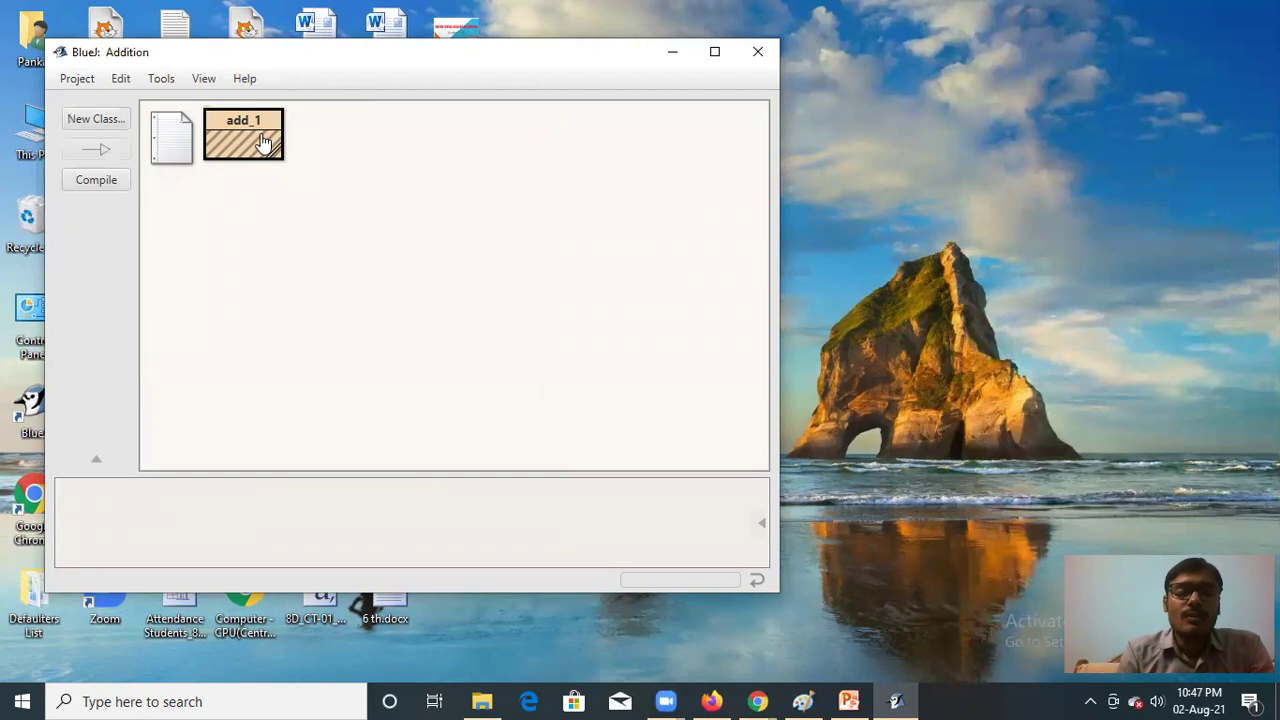
mouse_move(262, 143)
left_mouse_down()
mouse_move(241, 143)
mouse_move(265, 140)
left_mouse_up()
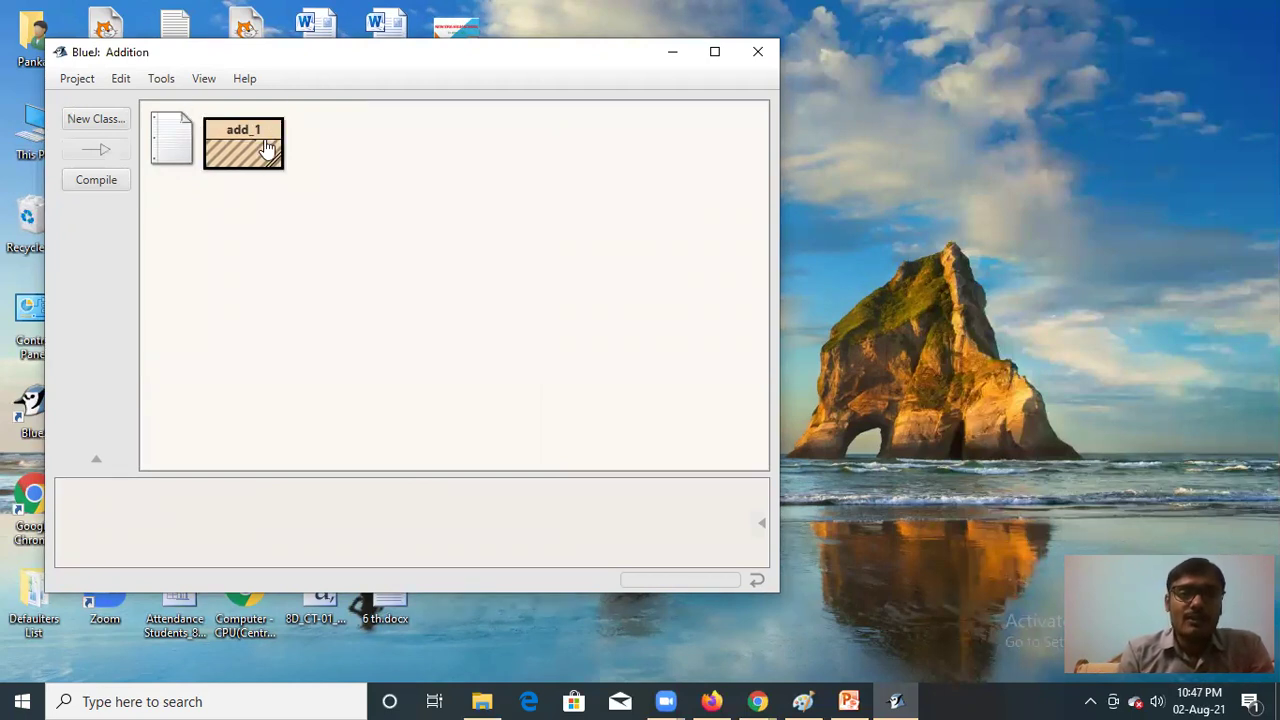
right_click(255, 145)
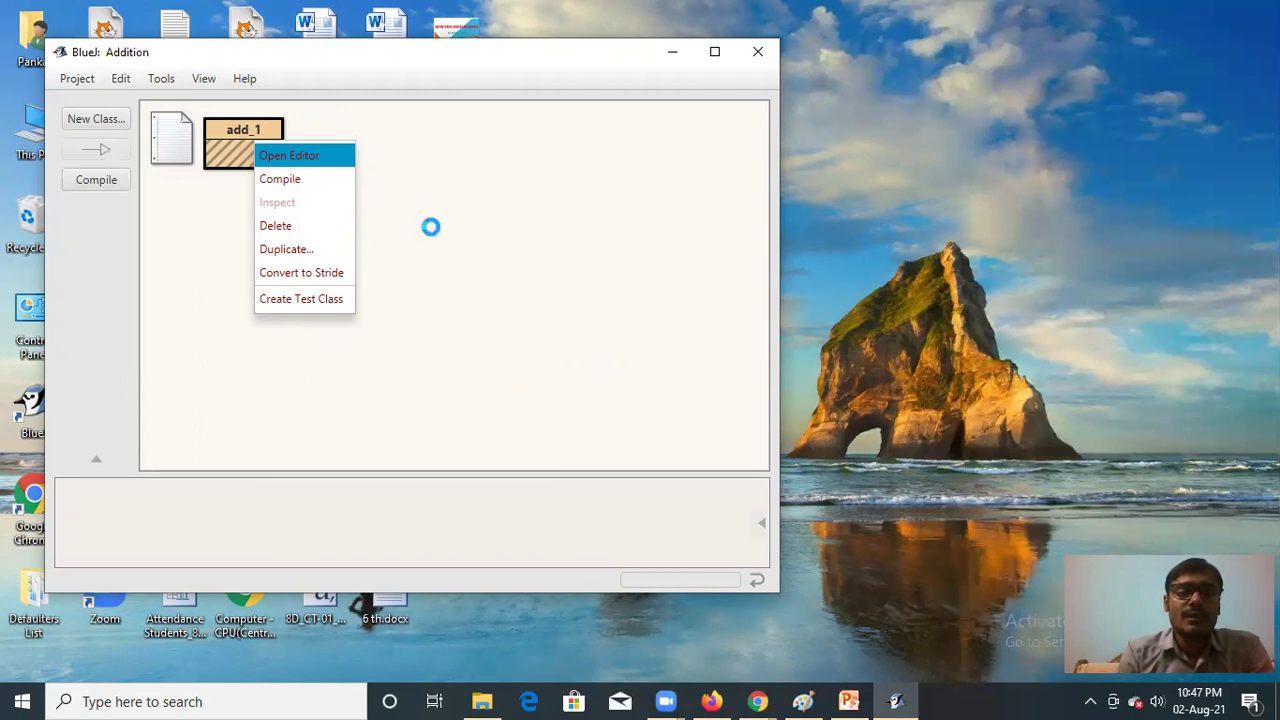
key("Return")
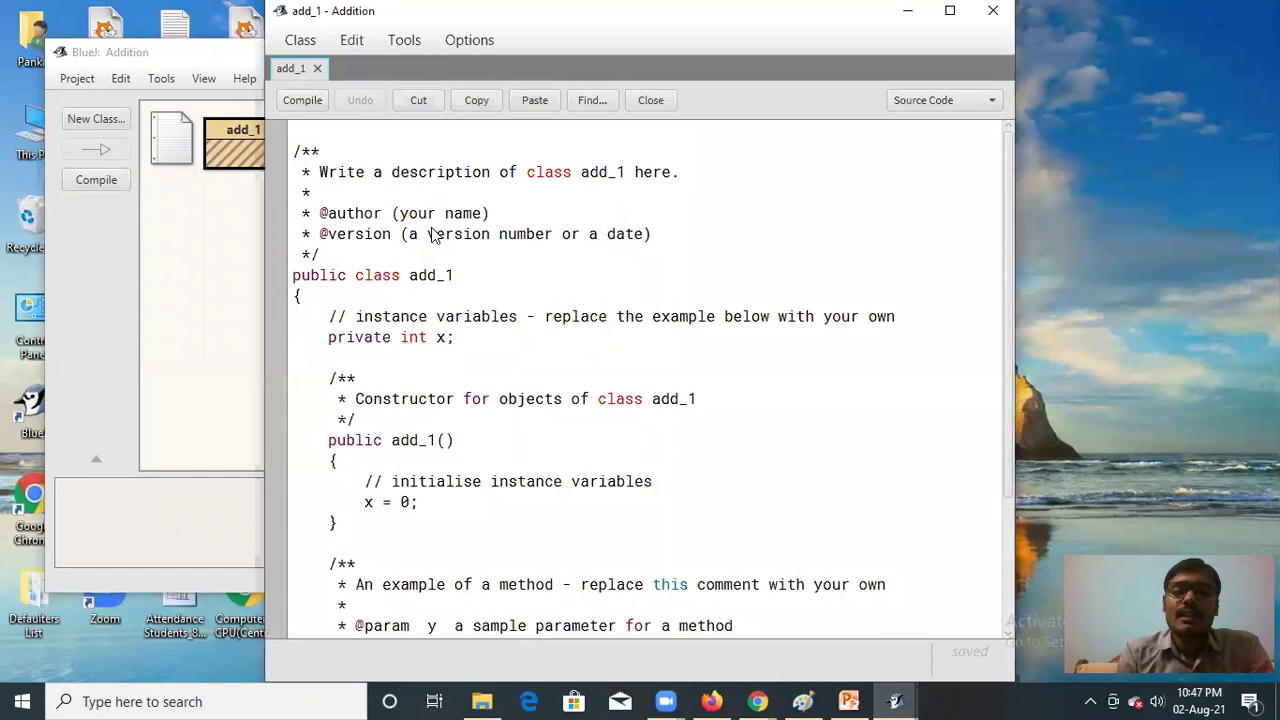